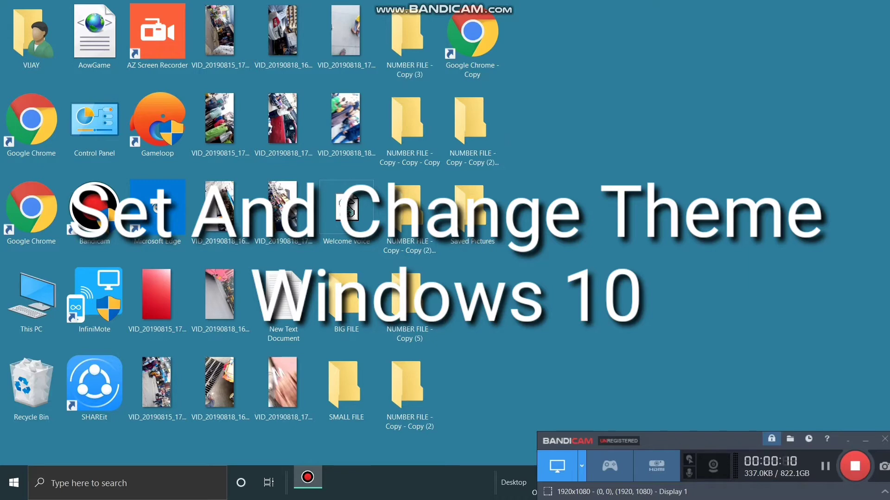
left_click_drag(668, 438, 662, 449)
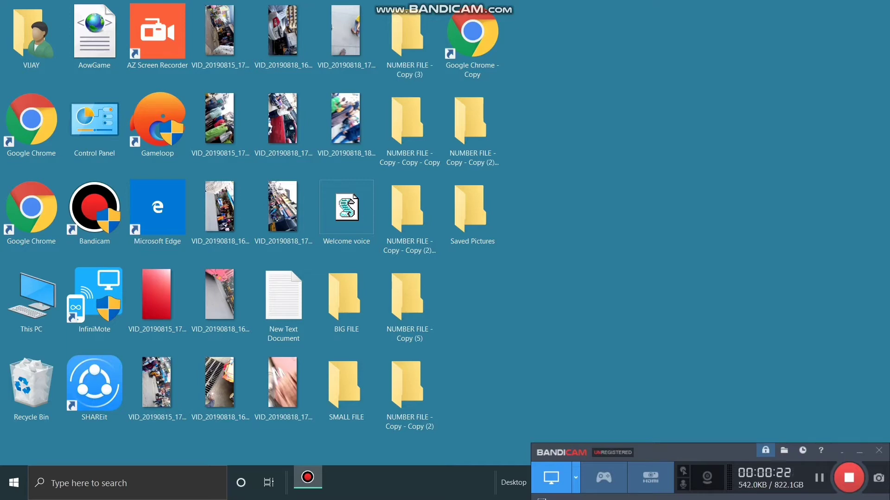
right_click(599, 73)
left_click(639, 107)
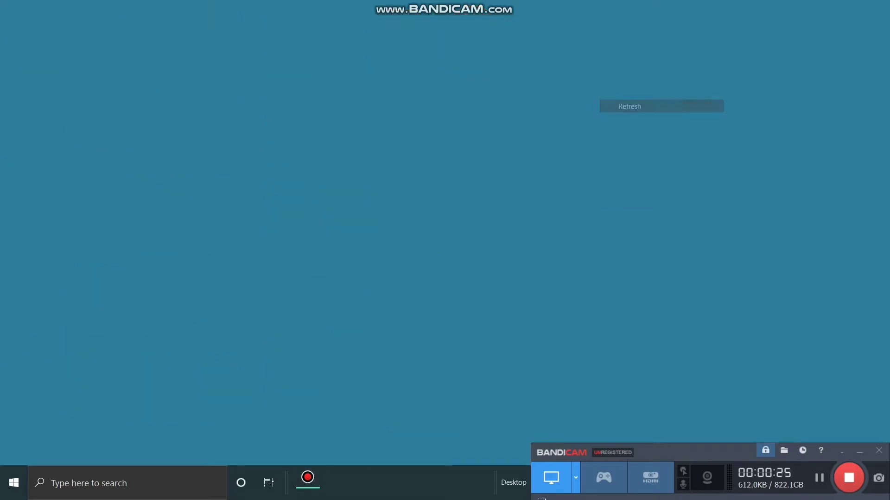
right_click(625, 98)
left_click(652, 132)
right_click(653, 129)
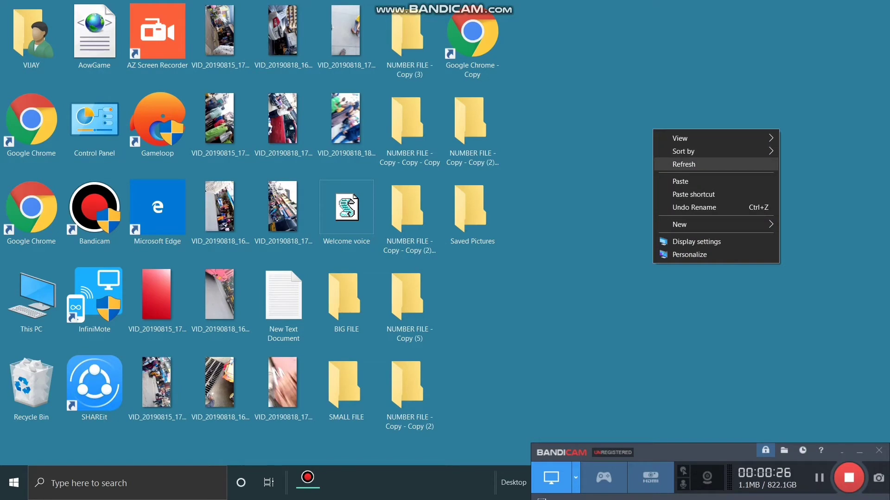
left_click(677, 164)
right_click(678, 160)
left_click(709, 194)
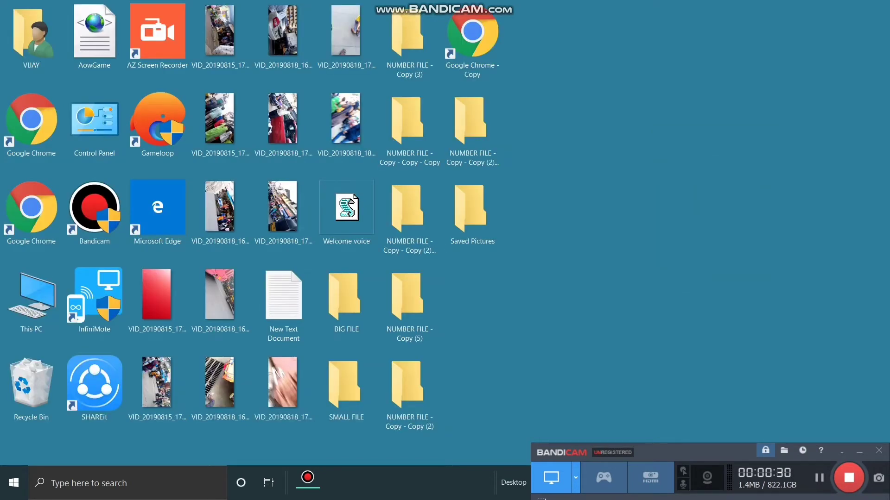
right_click(597, 147)
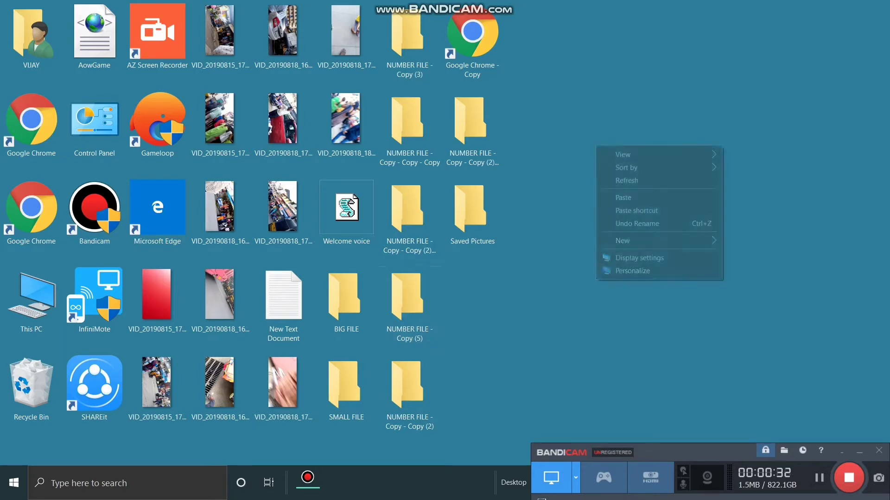
left_click(623, 181)
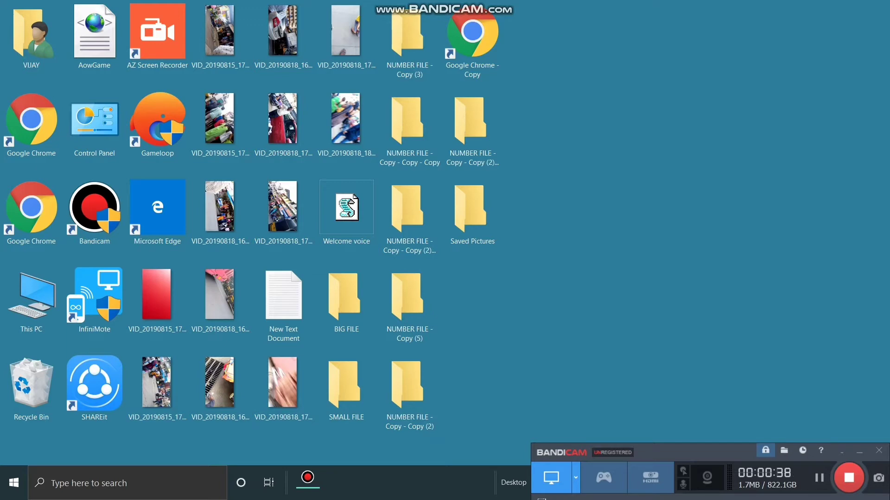
Step: Lock the computer to view the current lock screen, and refresh the desktop after returning to it
key("super+l")
right_click(649, 192)
left_click(679, 228)
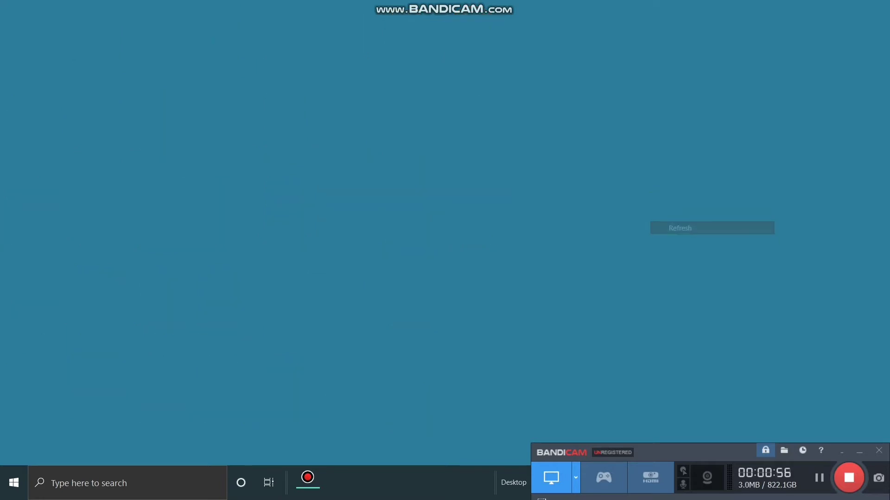
right_click(670, 224)
left_click(700, 258)
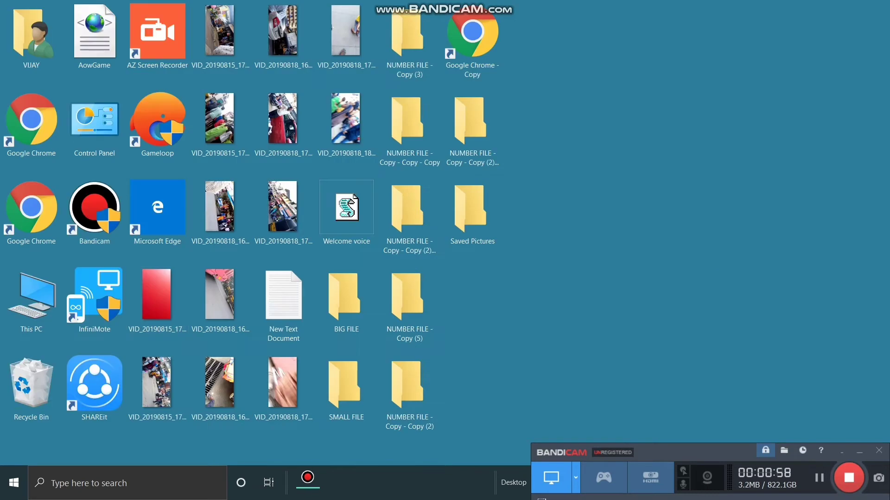
Step: Open the Lock screen page of the Personalization settings
left_click(14, 482)
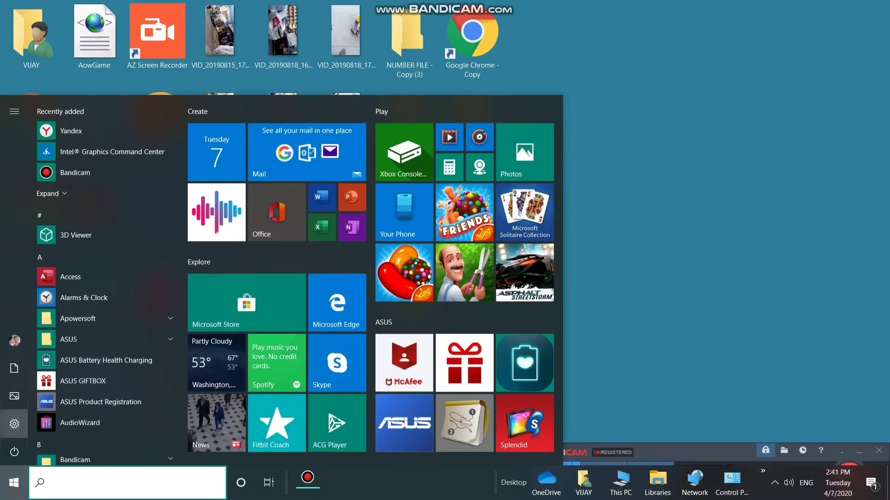
left_click(14, 424)
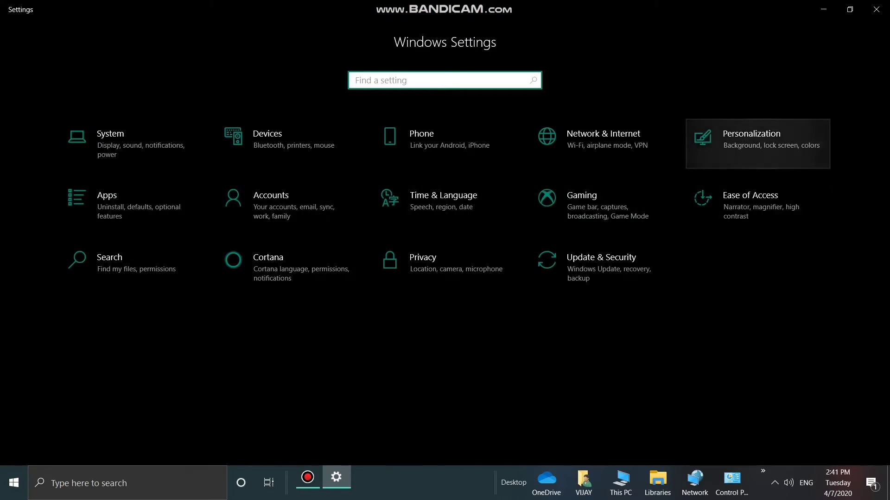
left_click(751, 153)
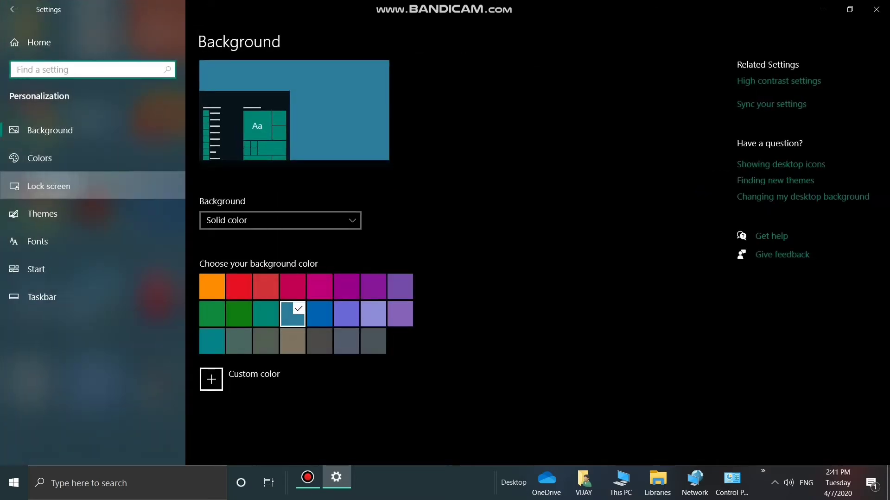
left_click(49, 186)
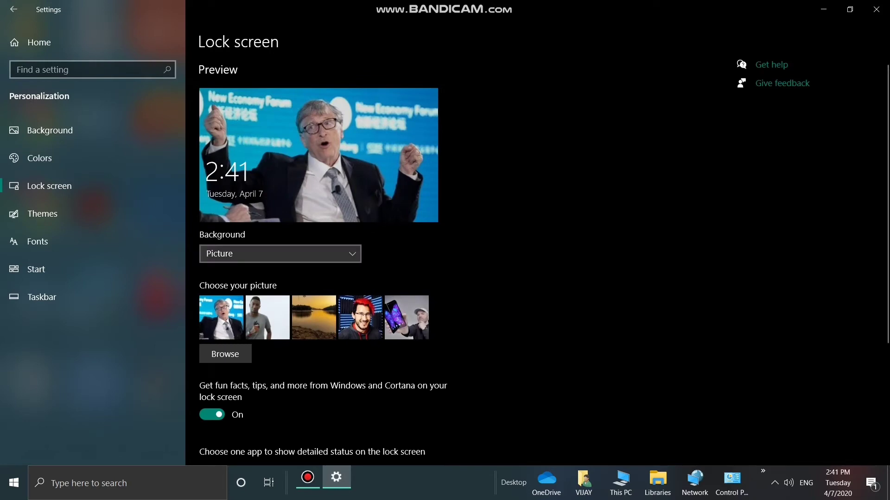
Step: Set the lock screen background to Windows spotlight and lock the computer to preview it
left_click(280, 253)
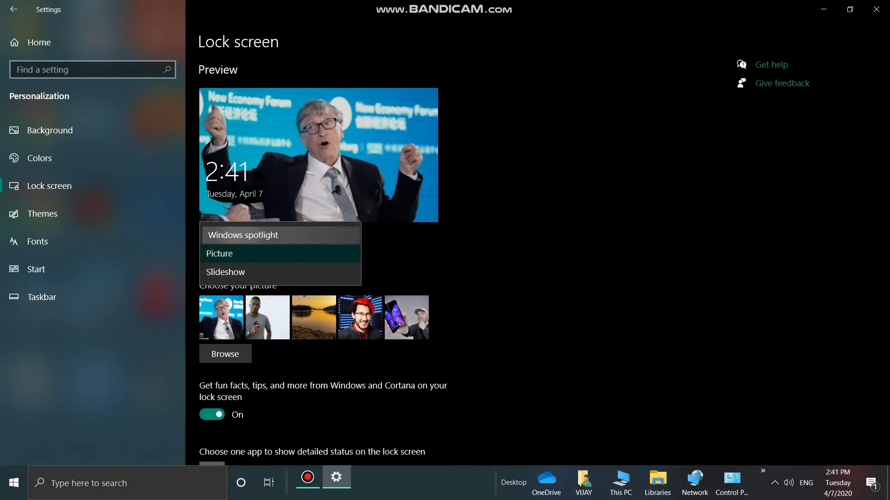
left_click(242, 235)
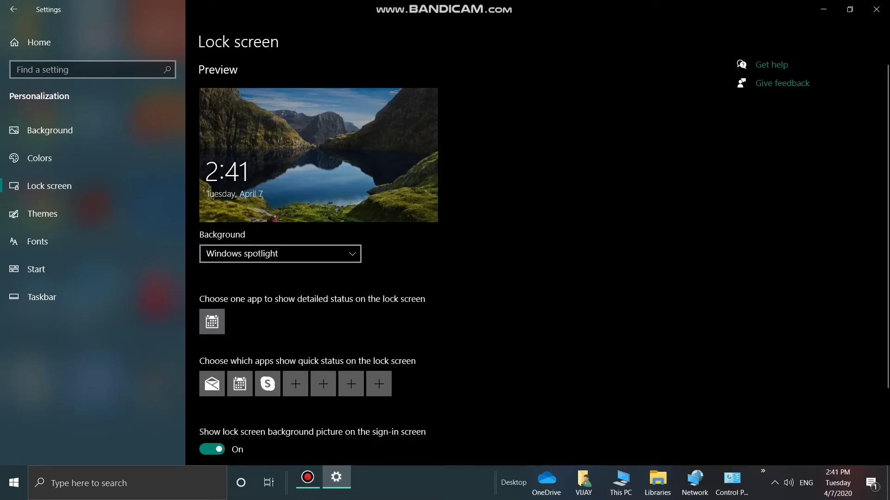
key("super+l")
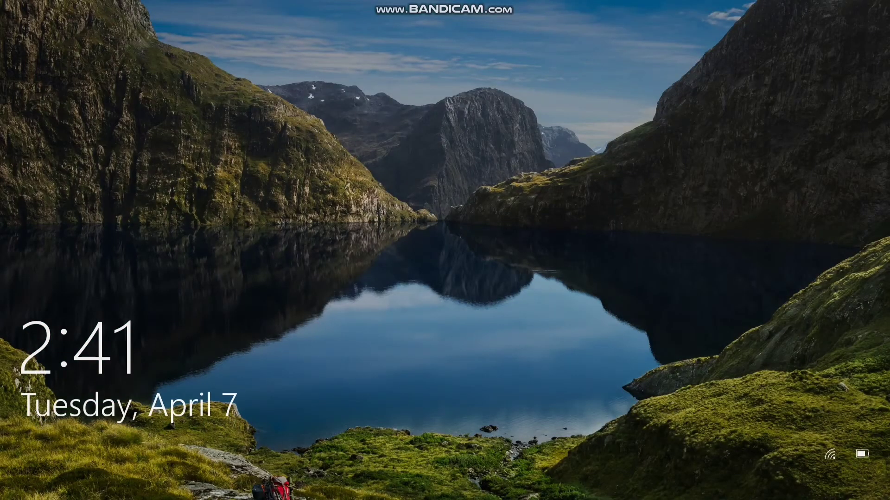
key("Return")
Step: Switch the lock screen background to Picture, choose the sunset lake image, and lock the computer to preview it
left_click(280, 254)
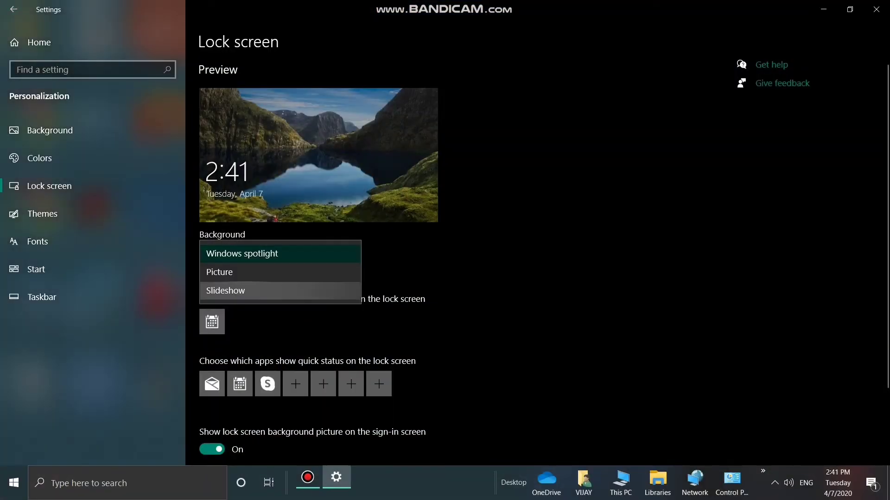
left_click(232, 272)
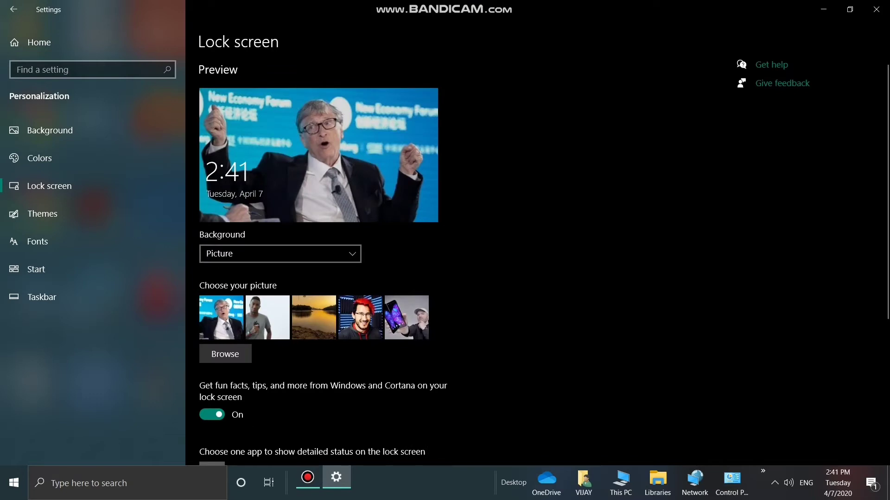
left_click(312, 321)
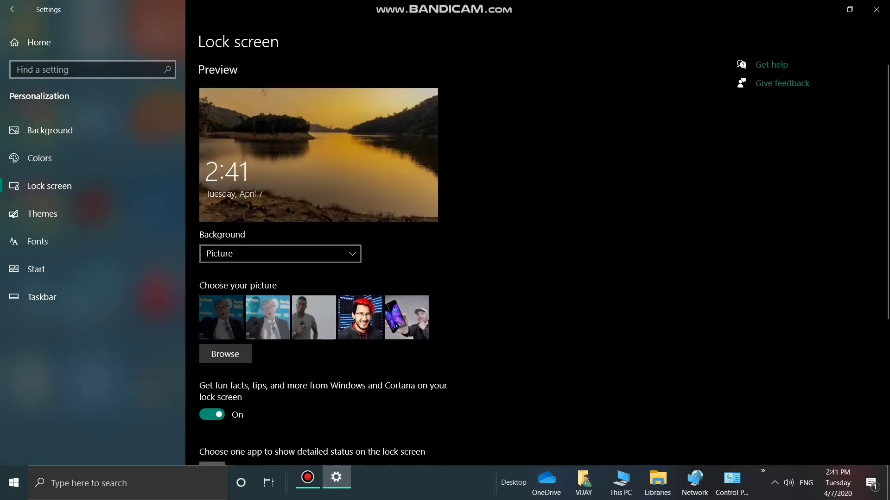
key("super+l")
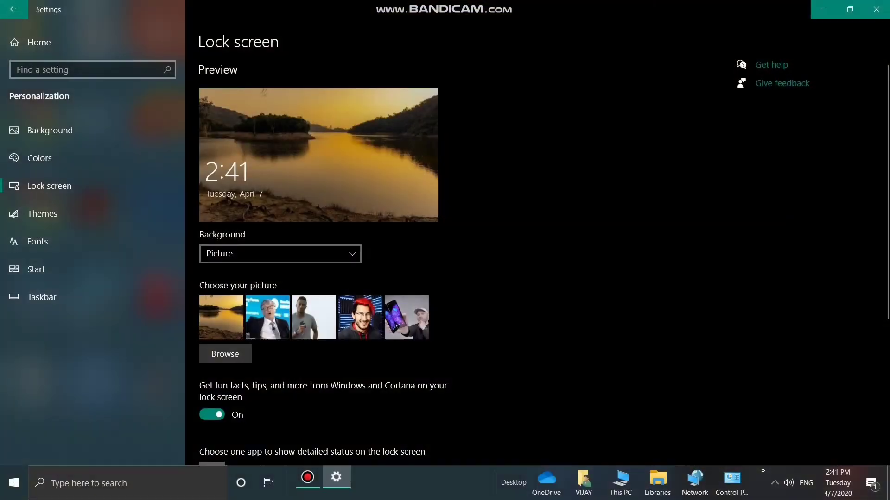
Step: Choose the New Economy Forum speaker photo as the lock screen picture and preview it on the locked screen
left_click(280, 326)
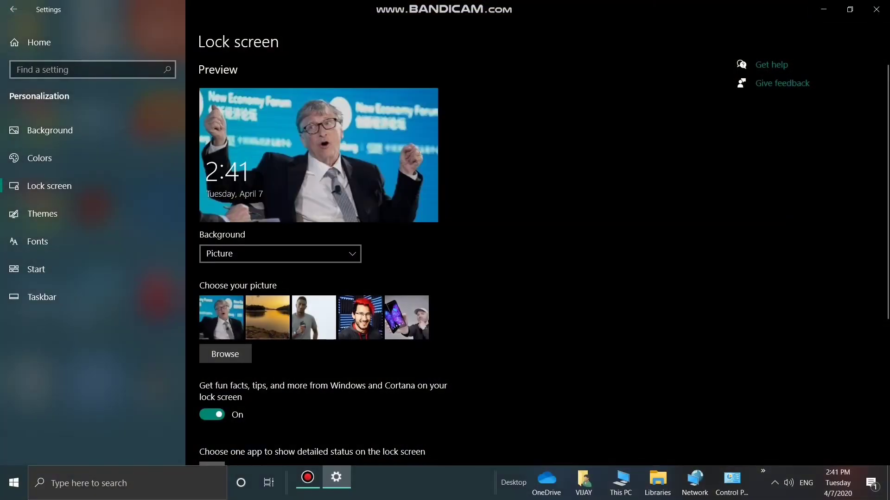
key("super+l")
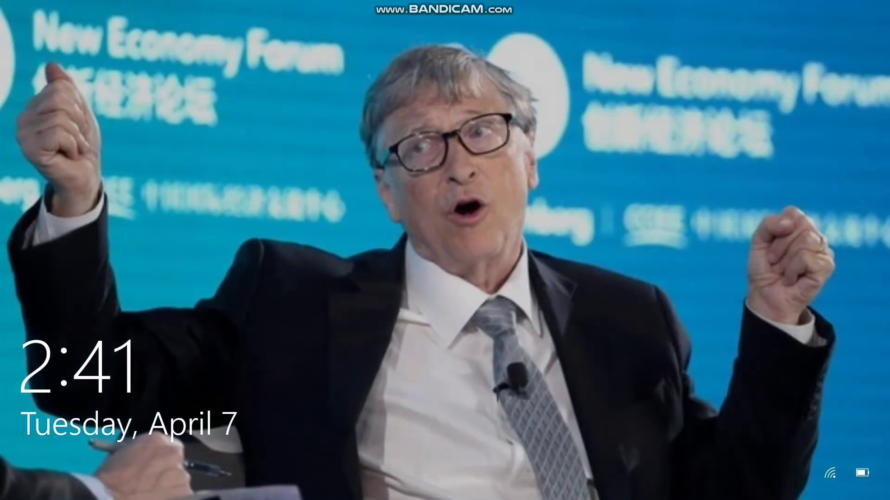
key("Return")
Step: Set the lock screen background to Slideshow and look through the remaining lock screen options
left_click(280, 254)
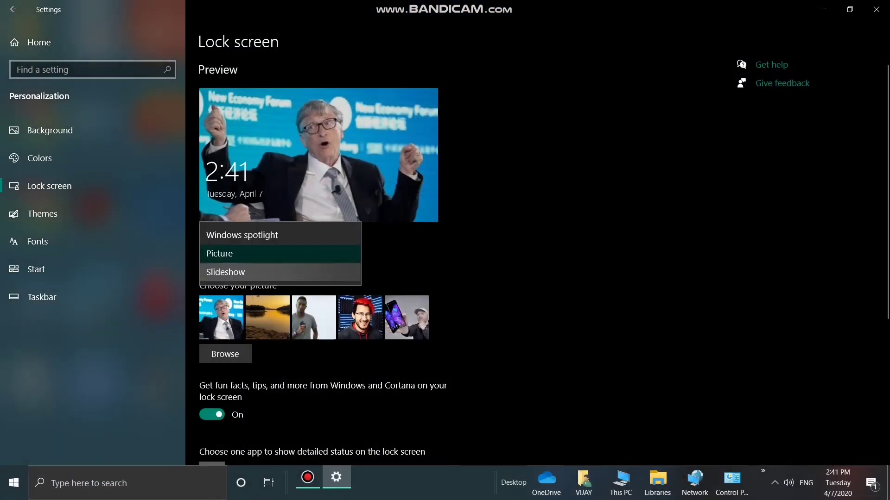
left_click(226, 272)
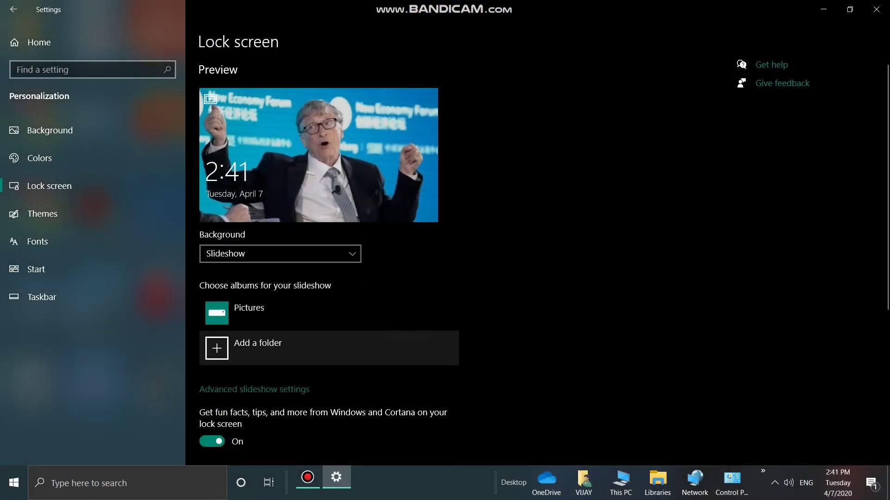
scroll(324, 250, "down", 5)
scroll(324, 250, "up", 6)
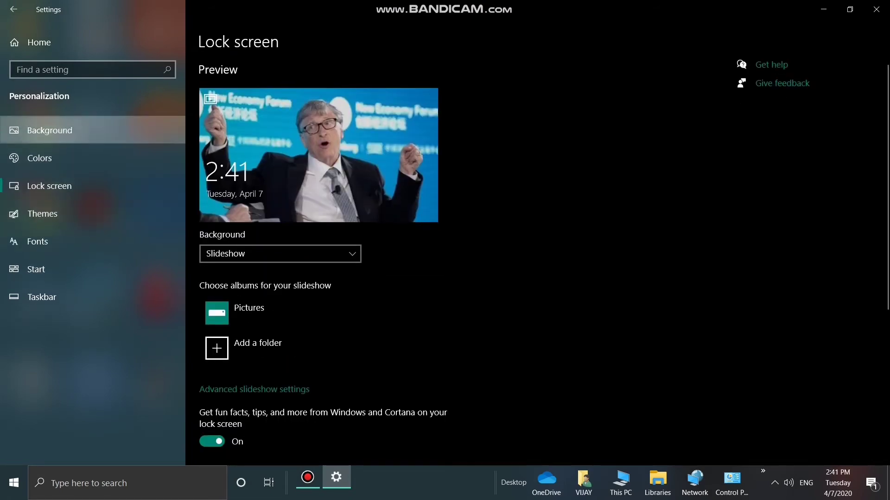
Step: Open the desktop Background settings and change the background type from Solid color to Picture
left_click(50, 131)
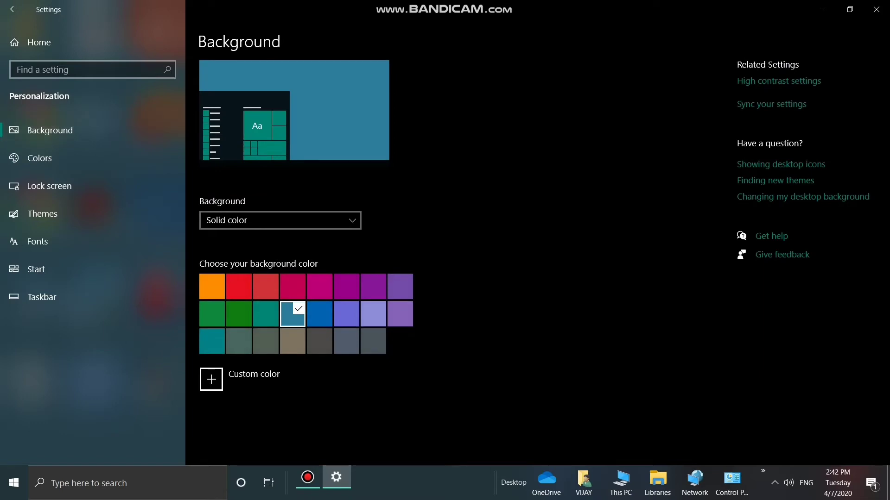
left_click(281, 220)
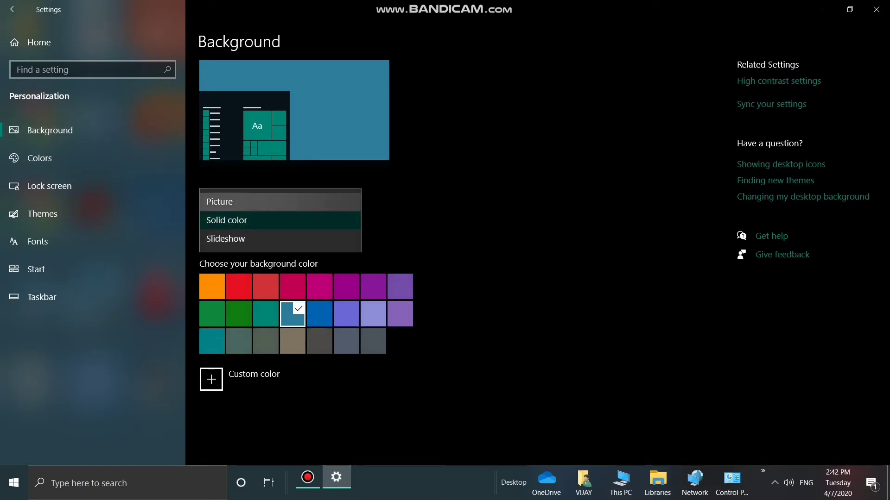
left_click(219, 201)
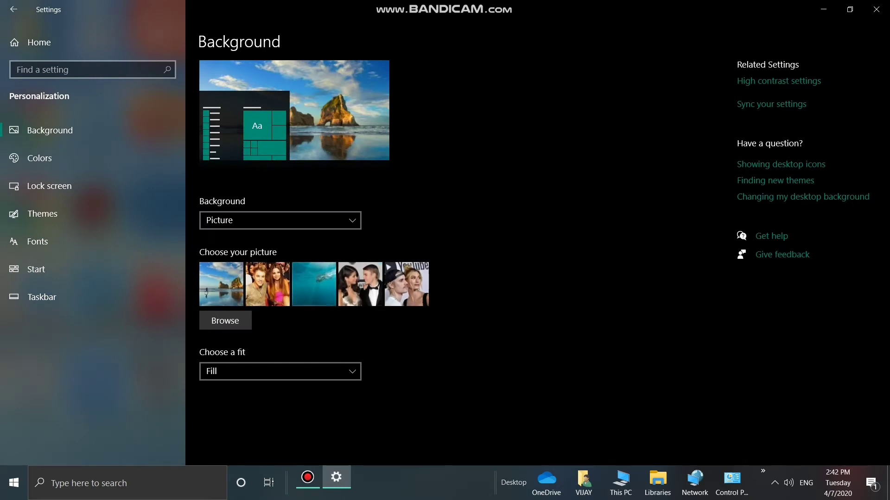
Step: Try the underwater picture and the smiling couple photo as desktop background, check the desktop, and return to Settings
left_click(314, 284)
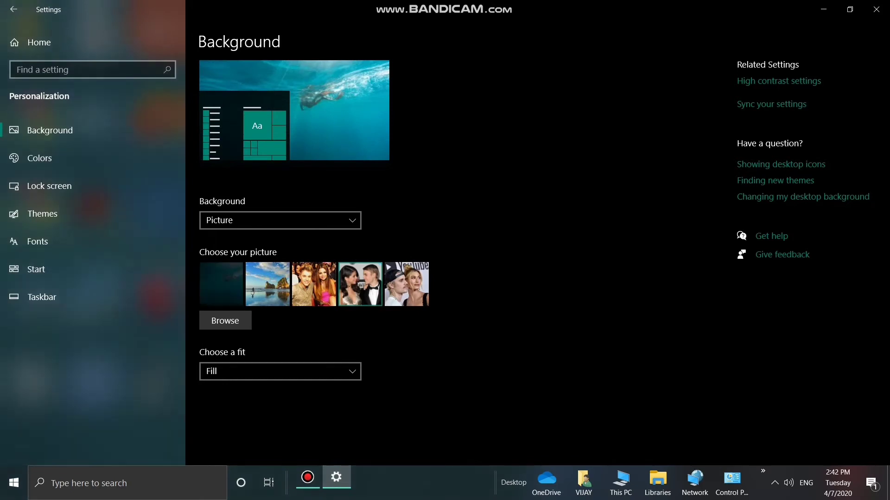
left_click(360, 284)
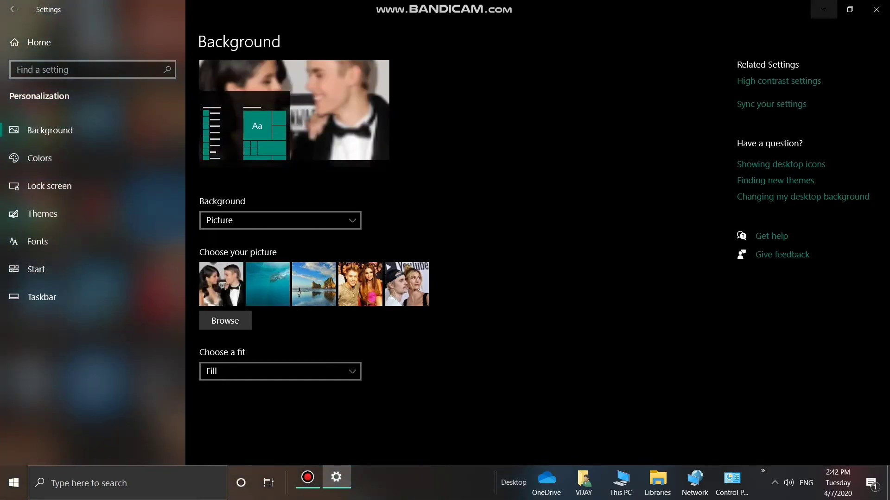
left_click(823, 10)
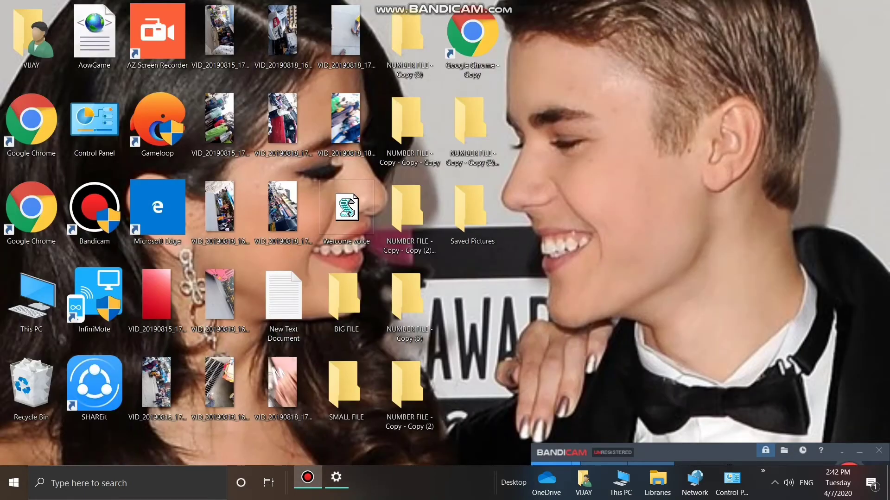
left_click(336, 478)
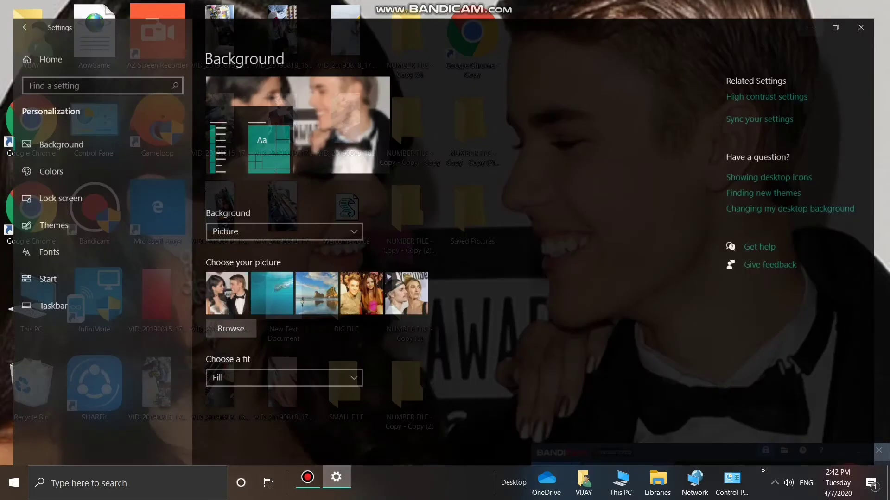
Step: Choose the beach picture with the rock arch as the desktop background and minimize Settings to view it
left_click(280, 220)
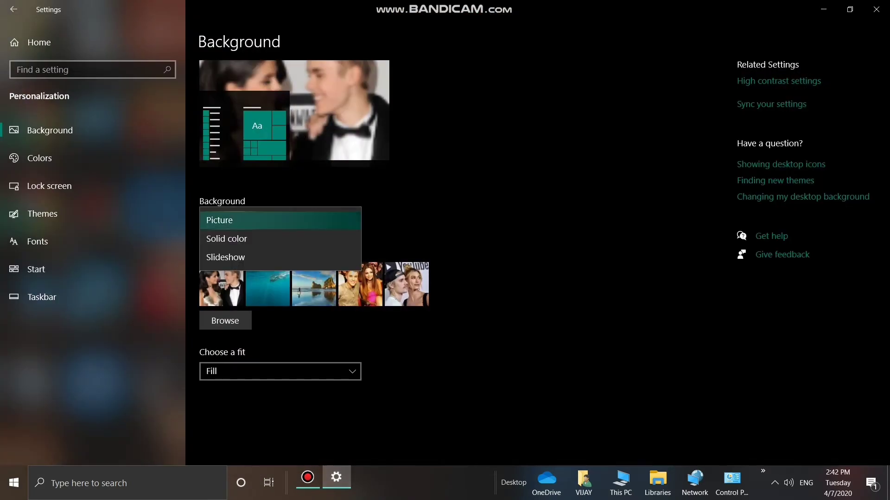
left_click(408, 239)
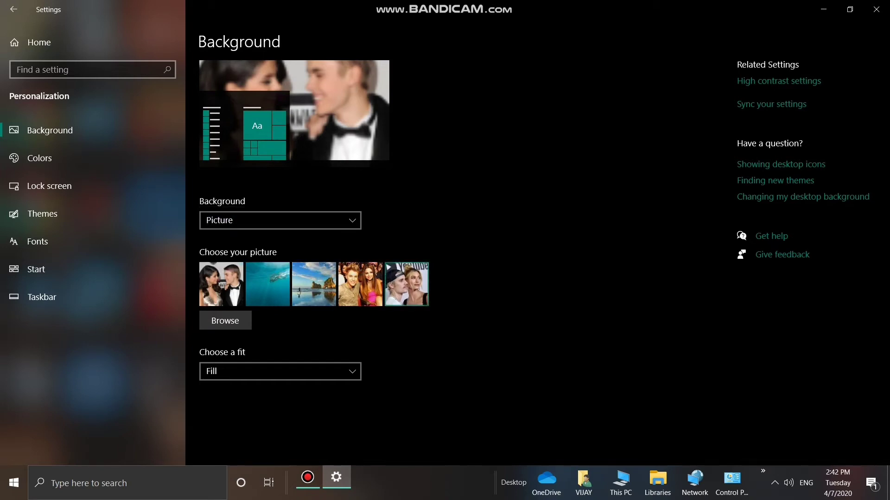
left_click(406, 284)
left_click(360, 284)
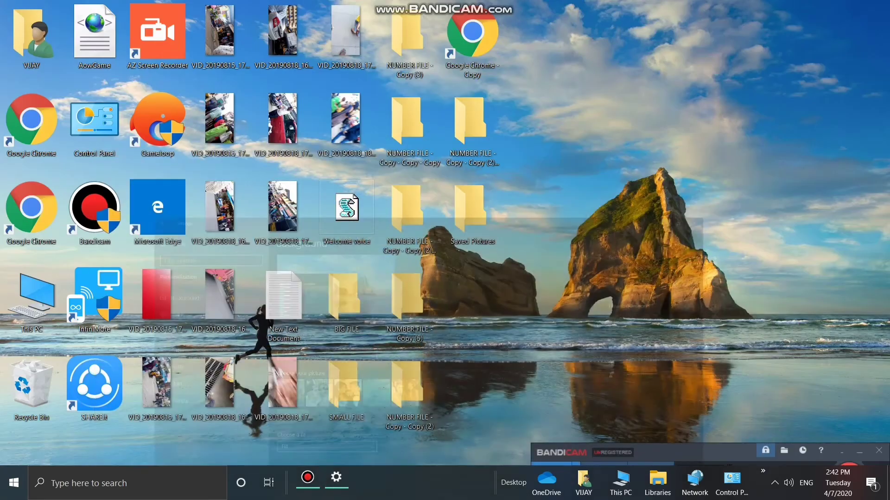
left_click(823, 9)
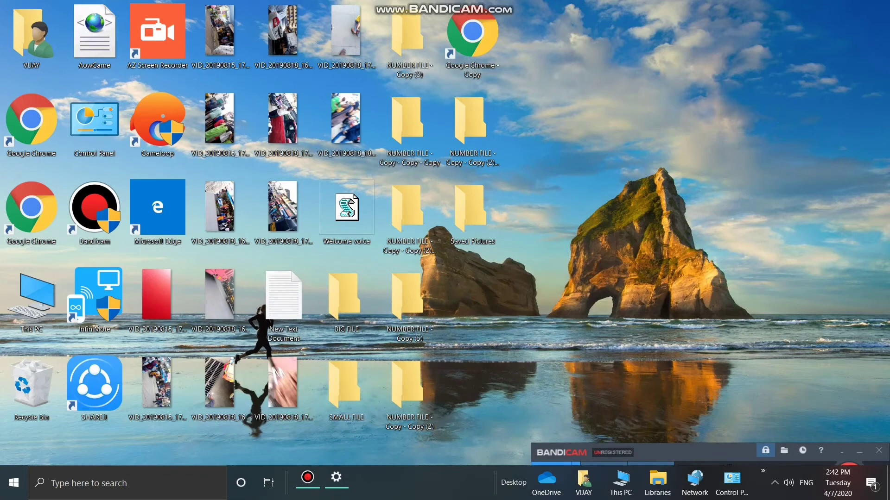
Step: Switch the desktop background to Solid color, try the green, red and violet swatches, and check the desktop before returning to Settings
left_click(337, 478)
left_click(280, 220)
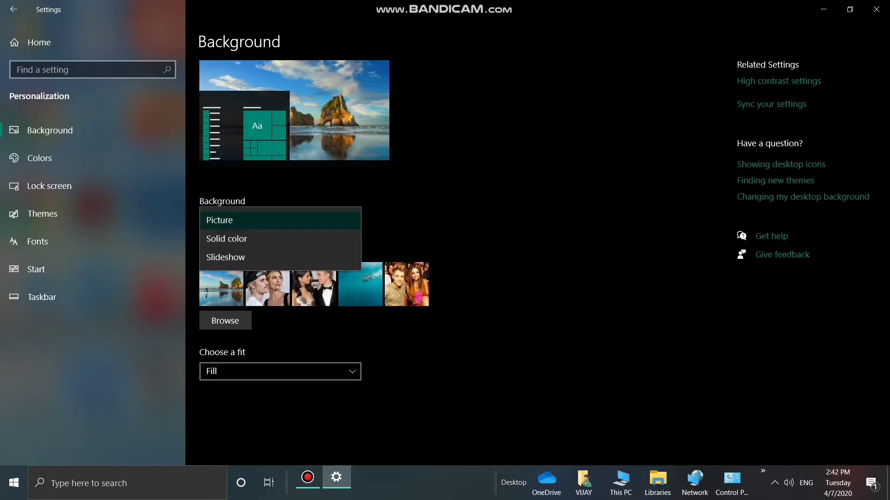
left_click(227, 239)
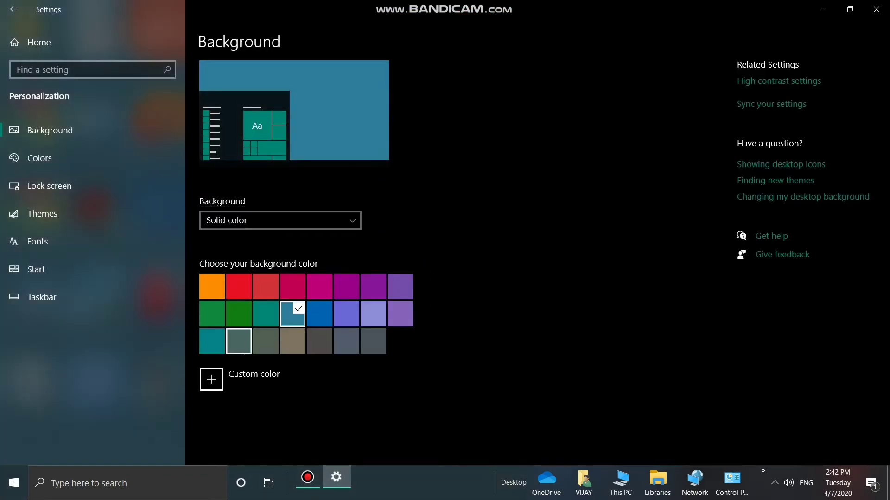
left_click(238, 313)
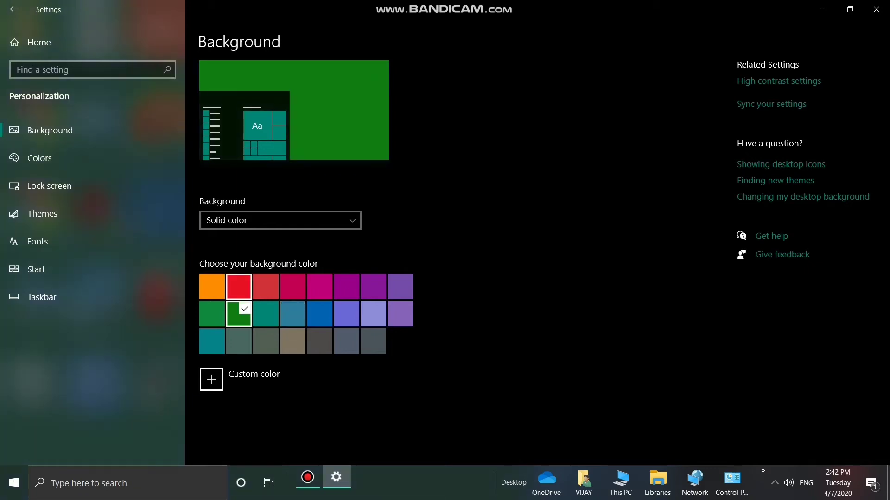
left_click(266, 286)
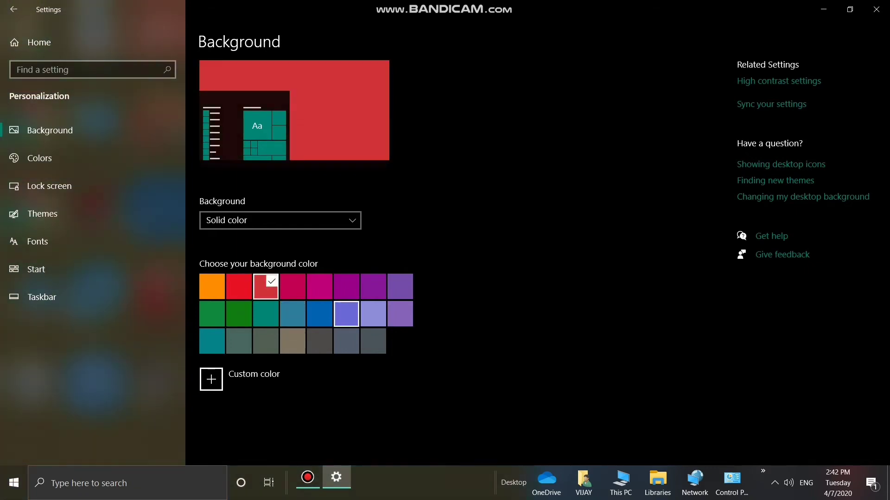
left_click(346, 314)
left_click(337, 478)
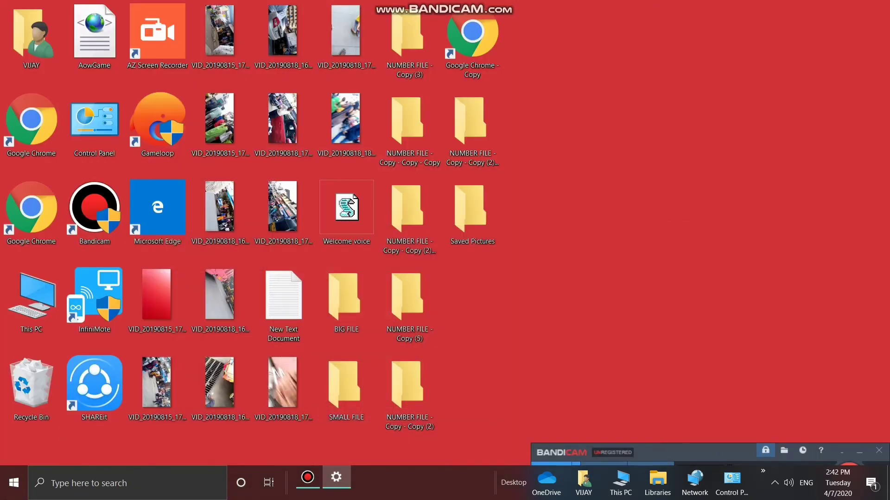
left_click(336, 477)
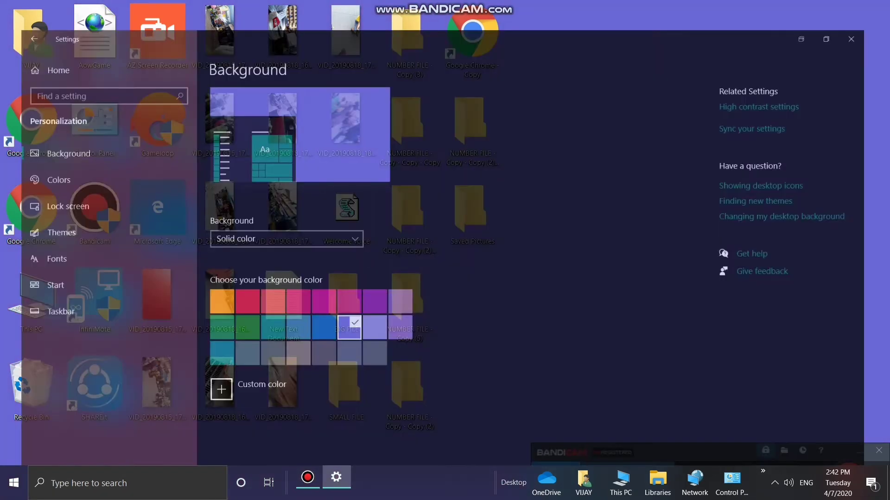
Step: Choose the slate blue-gray swatch as the solid background color and minimize Settings to view the desktop
left_click(346, 341)
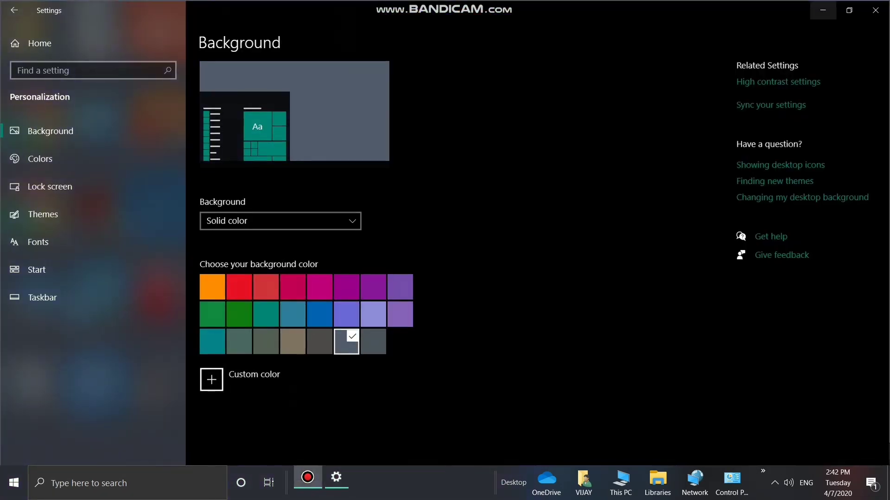
left_click(823, 9)
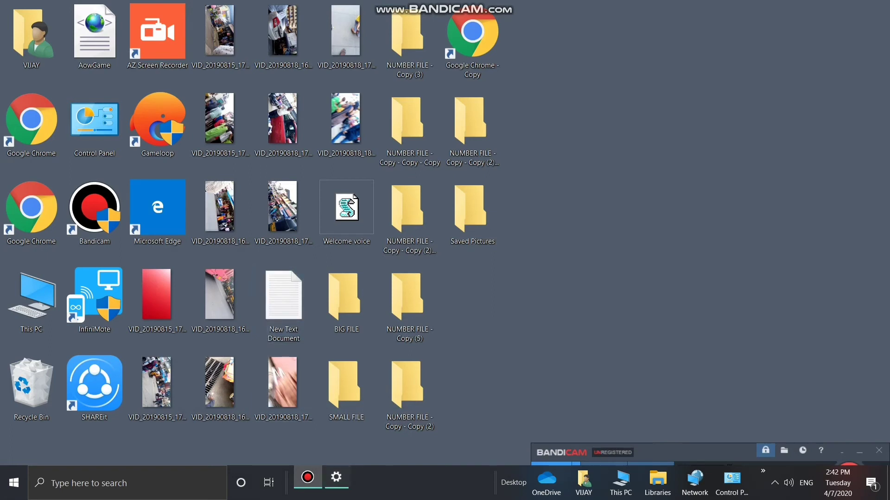
left_click_drag(714, 452, 727, 392)
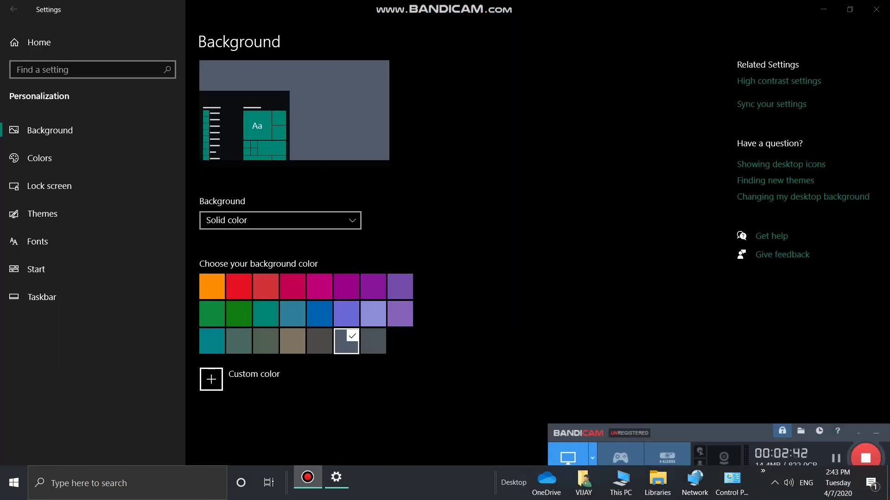
Step: Set the desktop background to Slideshow and look through the picture change intervals and the other slideshow options
left_click(280, 221)
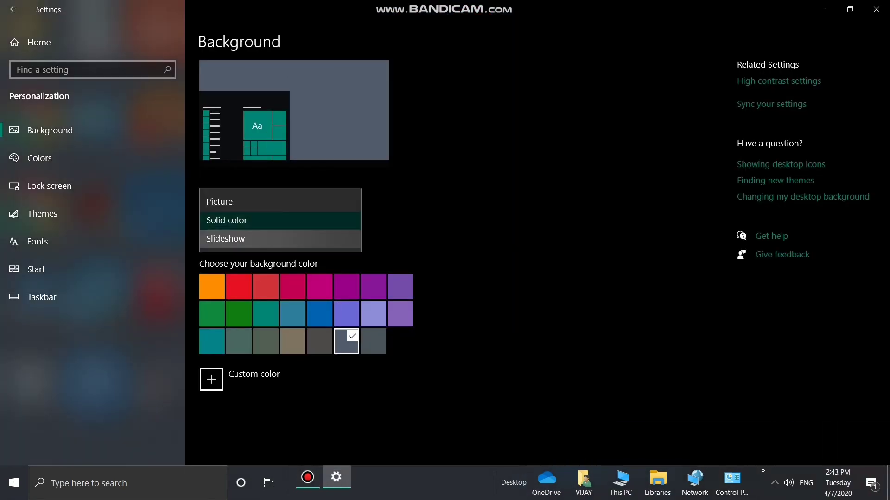
left_click(237, 238)
scroll(324, 278, "down", 3)
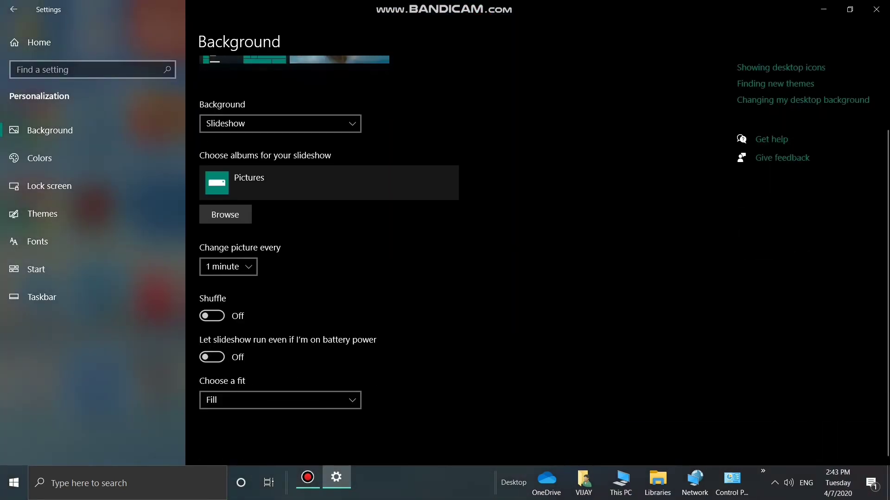
left_click(229, 271)
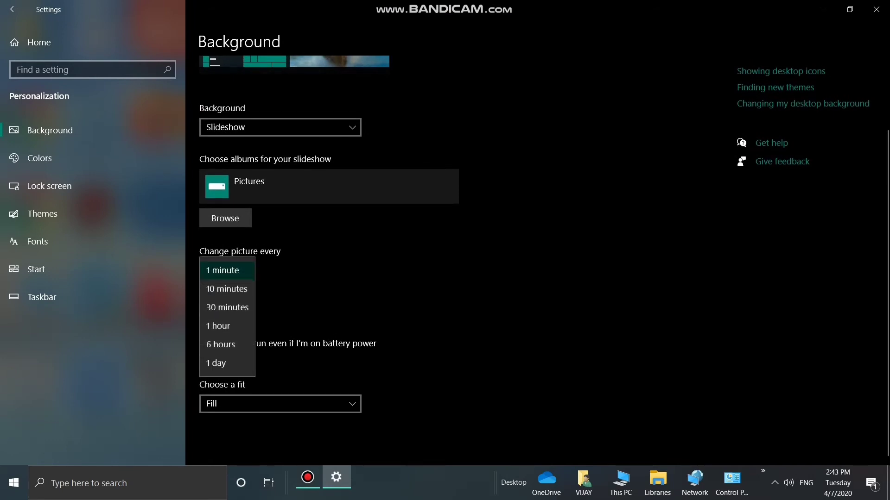
left_click(307, 478)
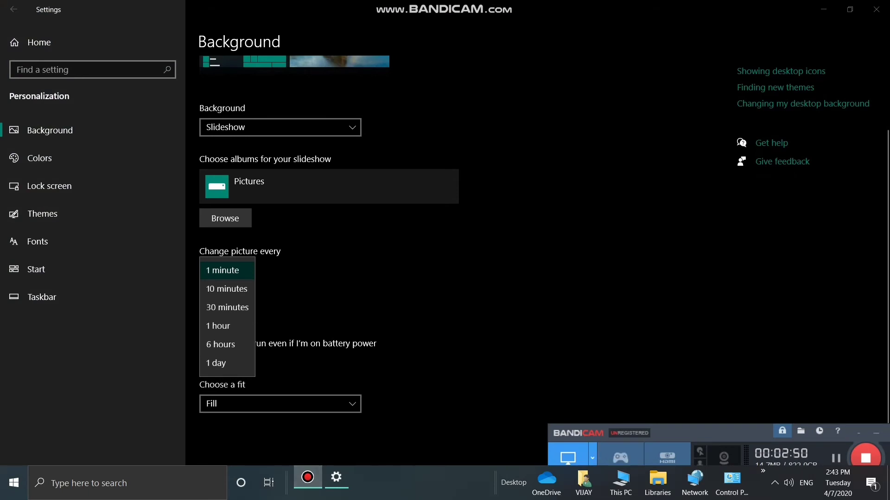
left_click(832, 457)
scroll(278, 287, "down", 2)
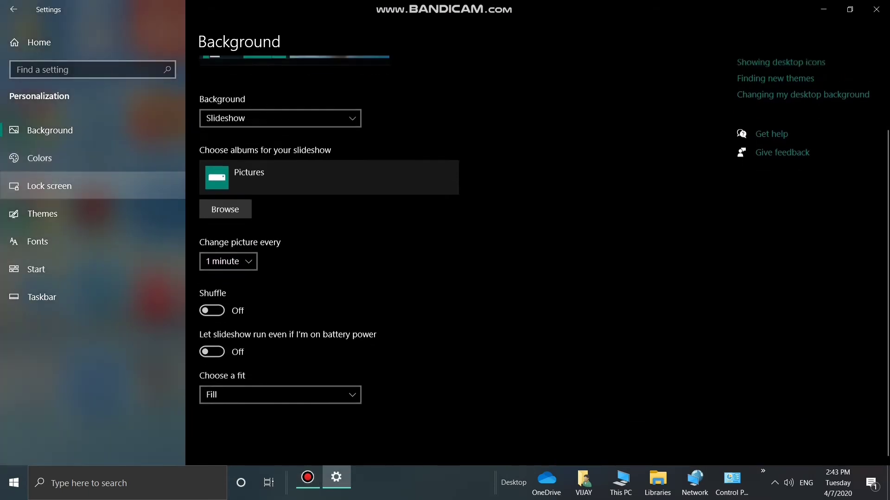
scroll(92, 150, "down", 1)
scroll(92, 149, "up", 1)
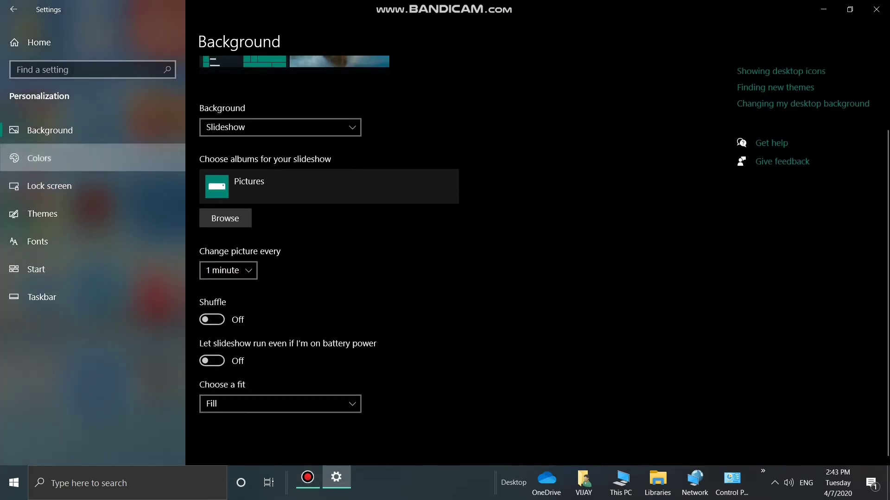
Step: Open the Colors settings and view the Start menu in its current accent color
left_click(40, 157)
left_click(49, 130)
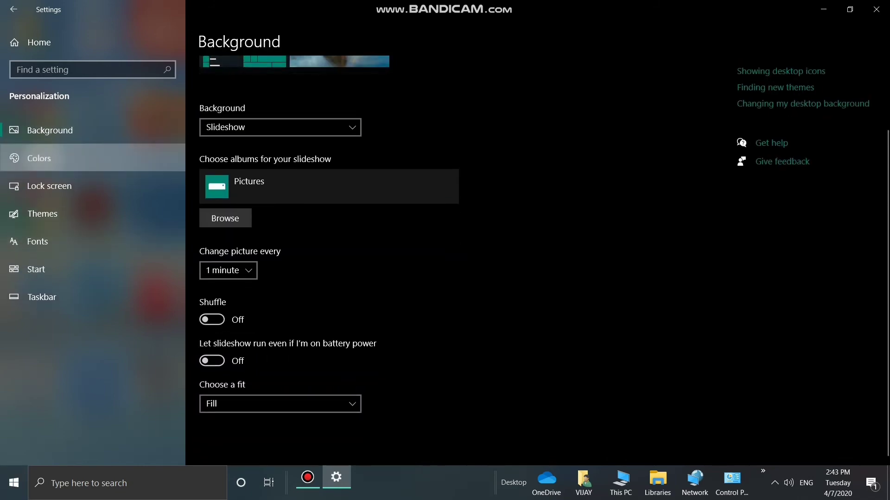
left_click(39, 158)
key("super")
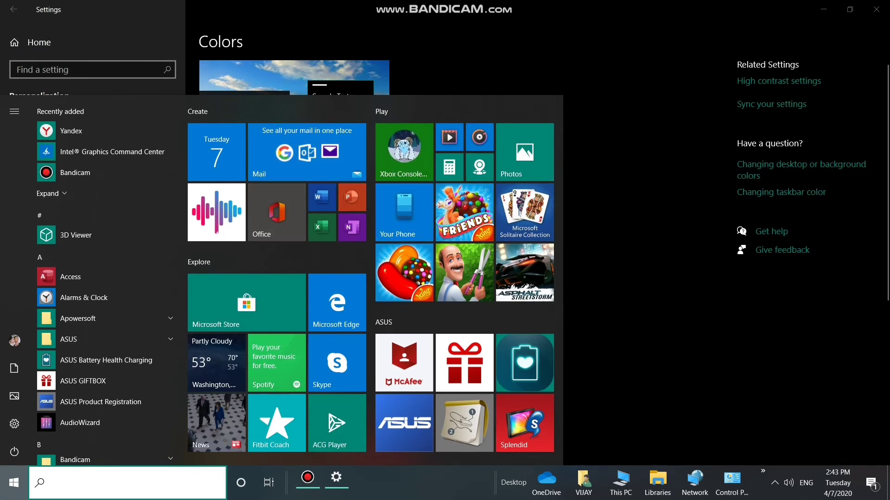
key("Escape")
Step: Try the magenta swatch from the Windows colors as the accent color and check it in the Start menu
scroll(292, 447, "down", 3)
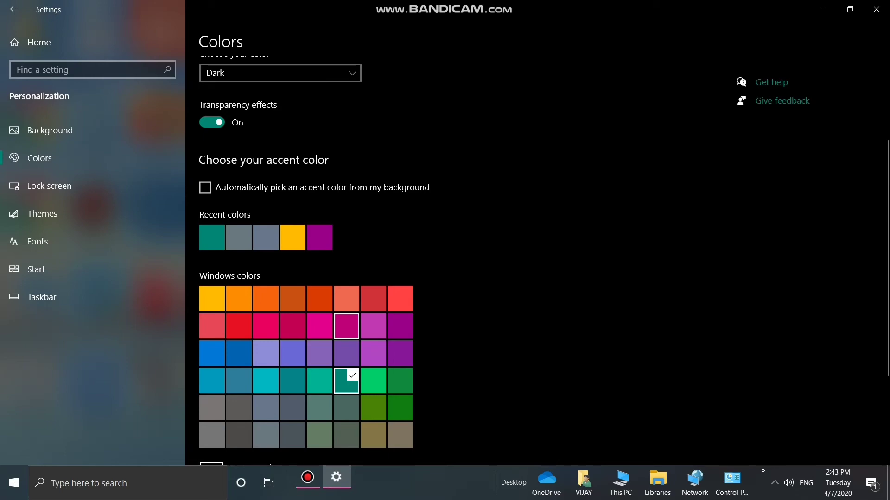
left_click(14, 483)
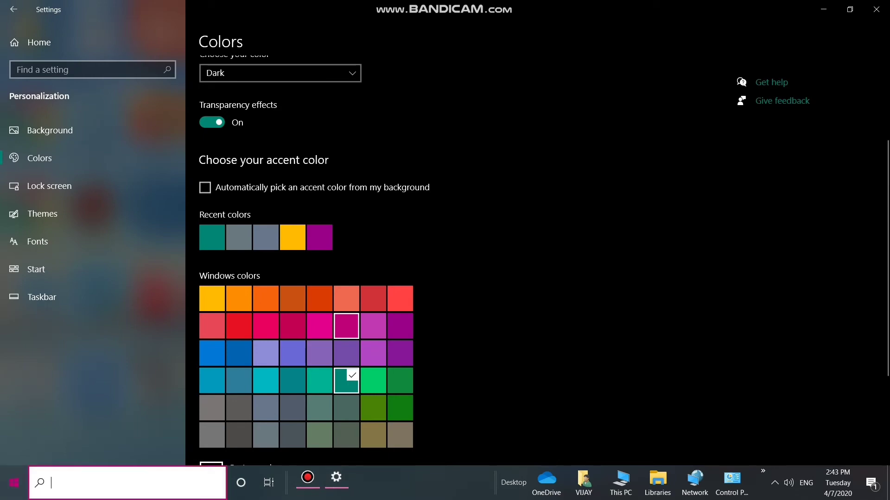
left_click(14, 482)
key("super")
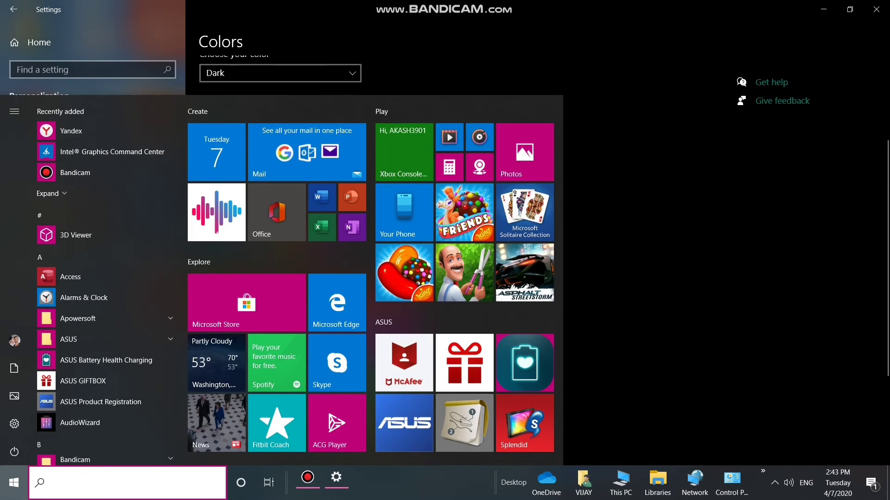
key("Escape")
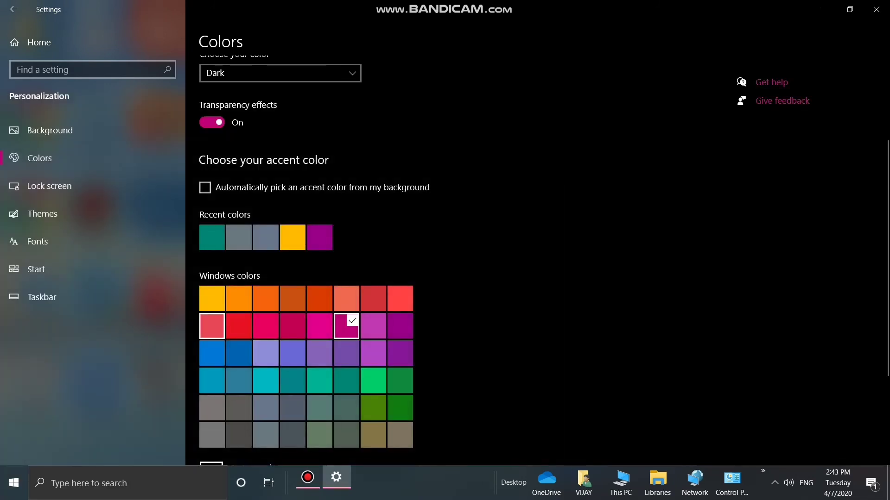
Step: Set the accent color to Pale red, check it in the Start menu, and look through the remaining color options
left_click(14, 482)
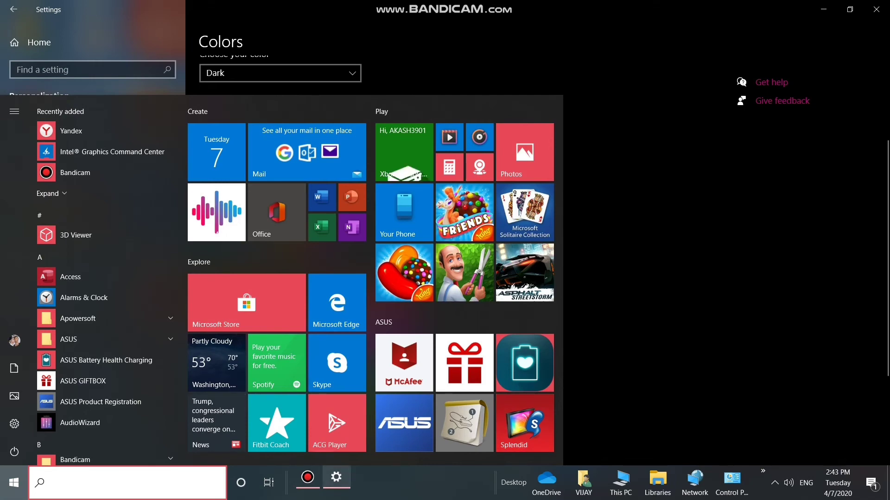
left_click(307, 480)
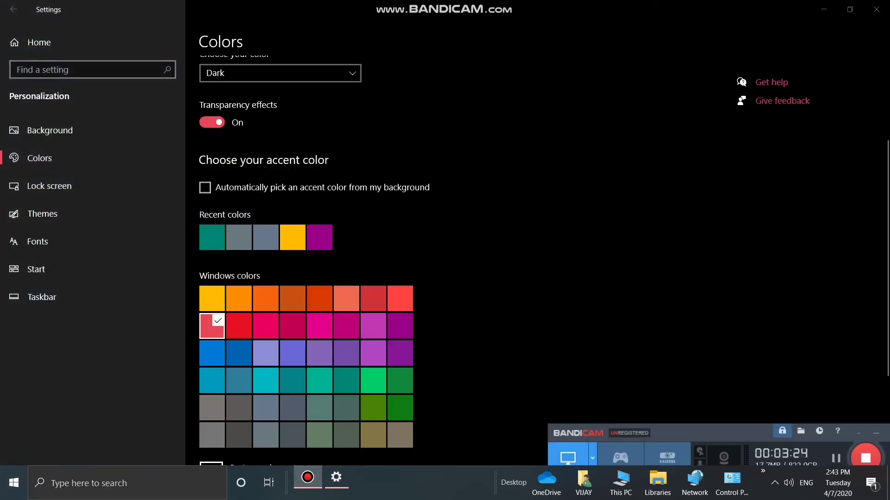
left_click(366, 241)
scroll(324, 260, "down", 4)
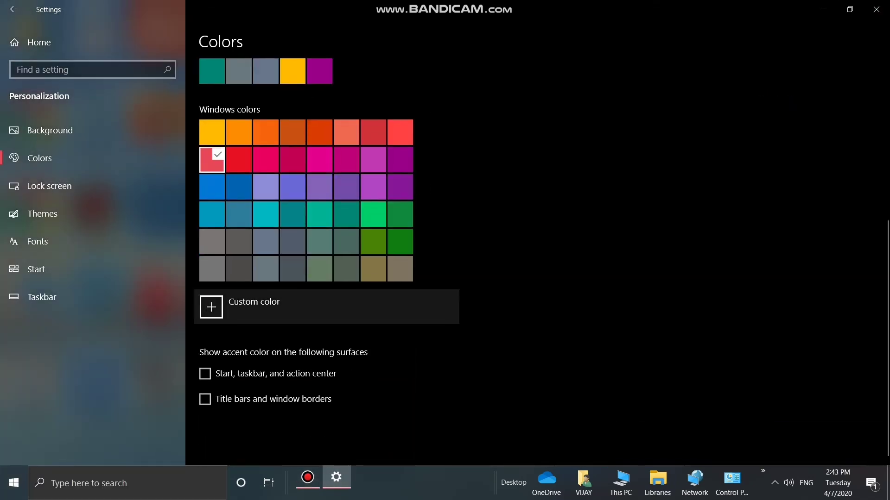
scroll(325, 260, "up", 5)
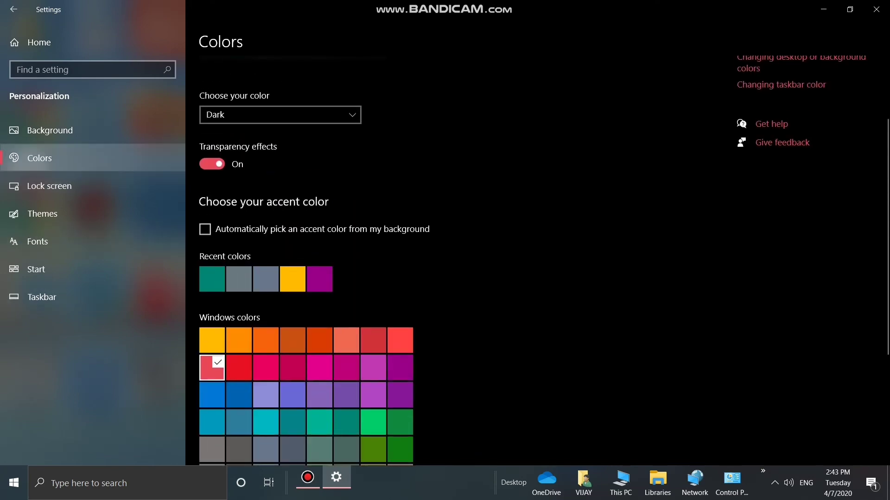
Step: Open the Themes settings, look through the available themes, and close Settings
left_click(42, 213)
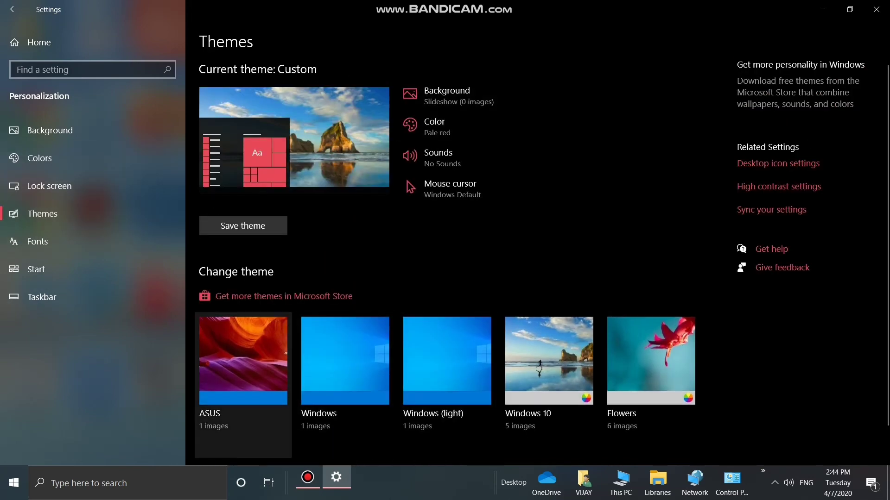
scroll(448, 348, "down", 1)
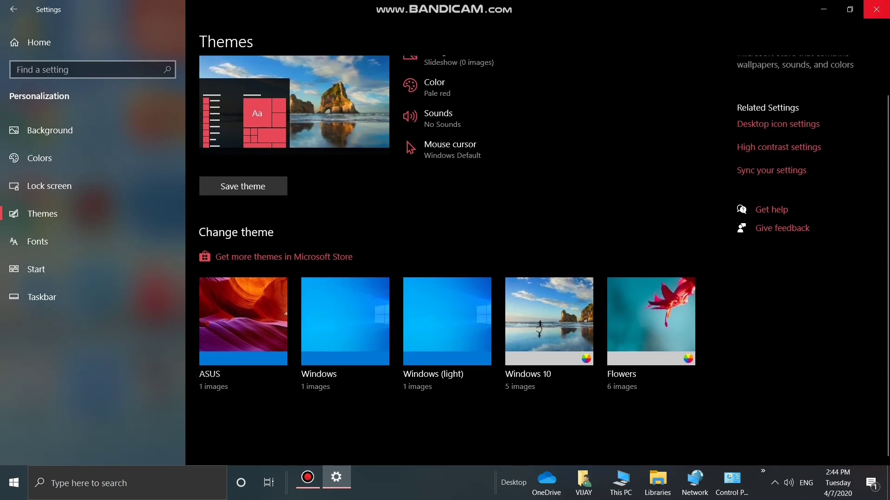
left_click(876, 9)
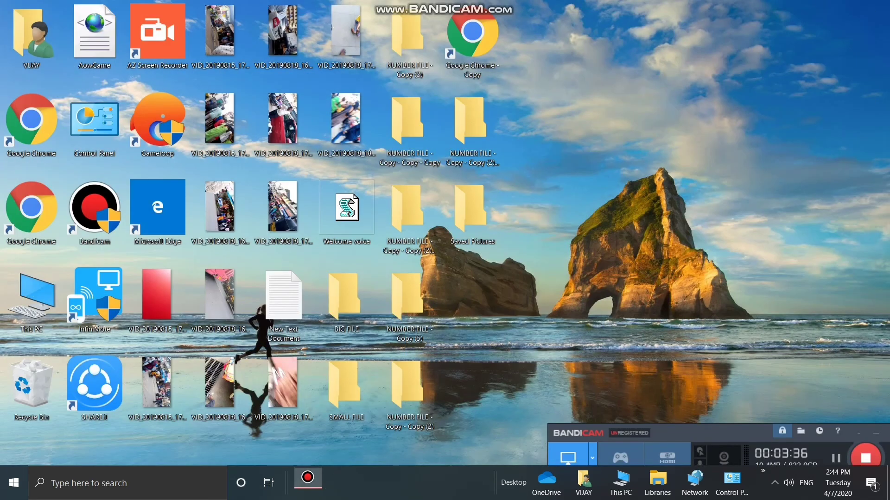
Step: Refresh the desktop twice
right_click(604, 156)
left_click(634, 189)
right_click(632, 108)
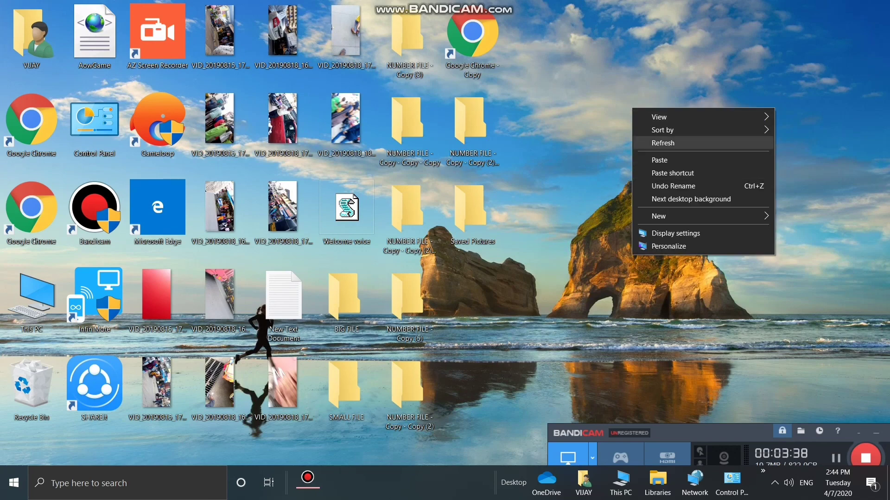
left_click(663, 143)
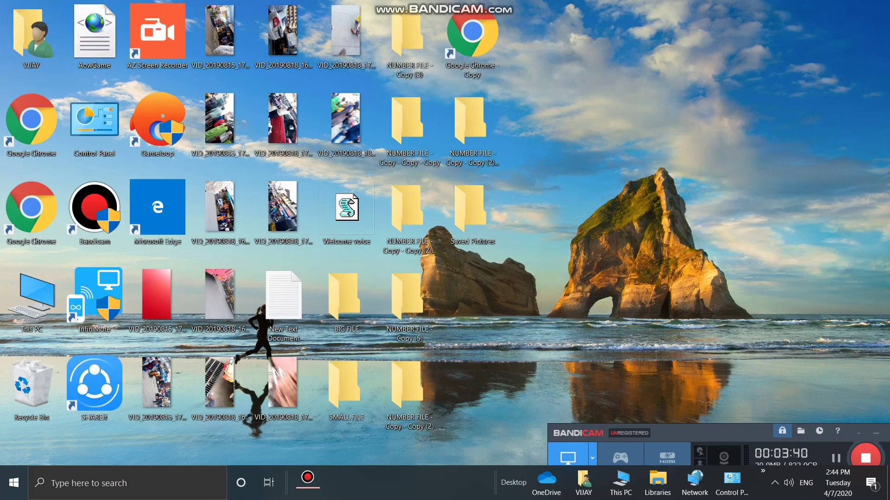